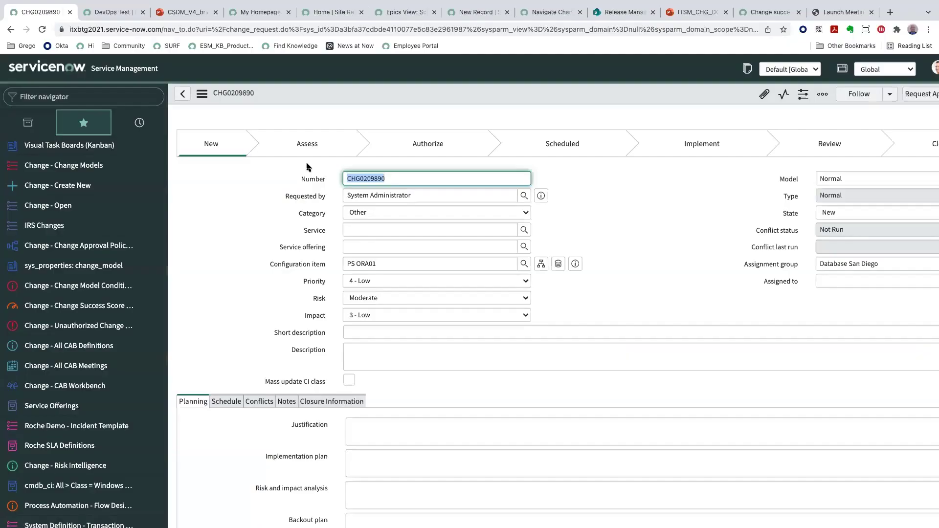
# Replace configuration item PS ORA01 with Lexington Ave Campus using a 'lex' search
pyautogui.scroll(-4, 555, 230)
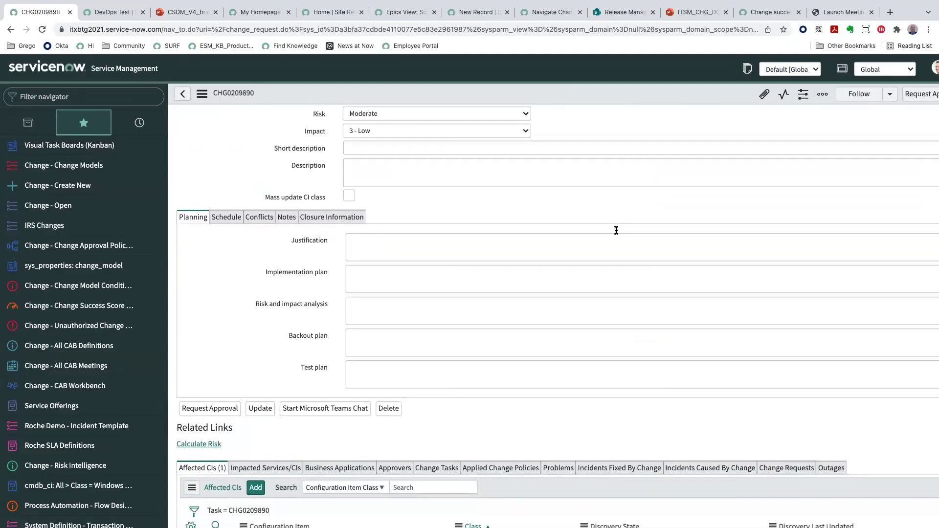
pyautogui.scroll(3, 614, 231)
pyautogui.scroll(2, 617, 232)
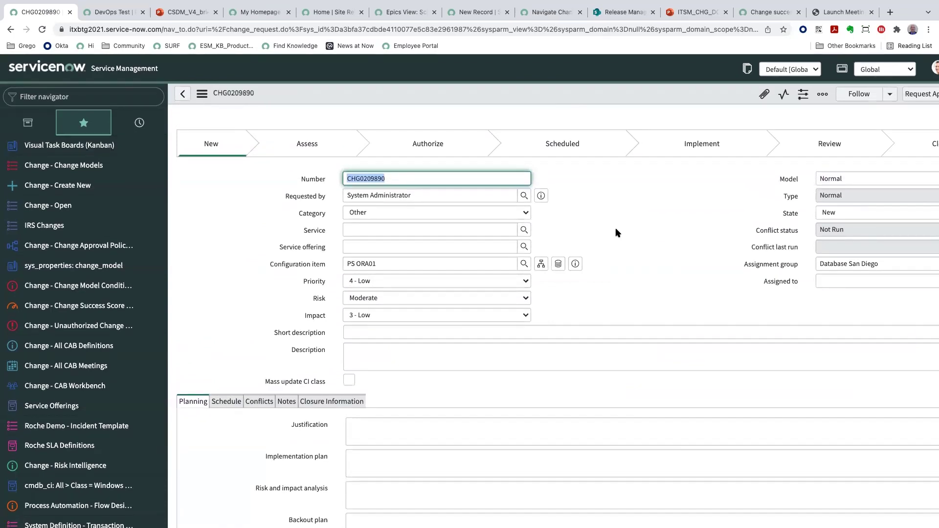
pyautogui.scroll(-1, 617, 233)
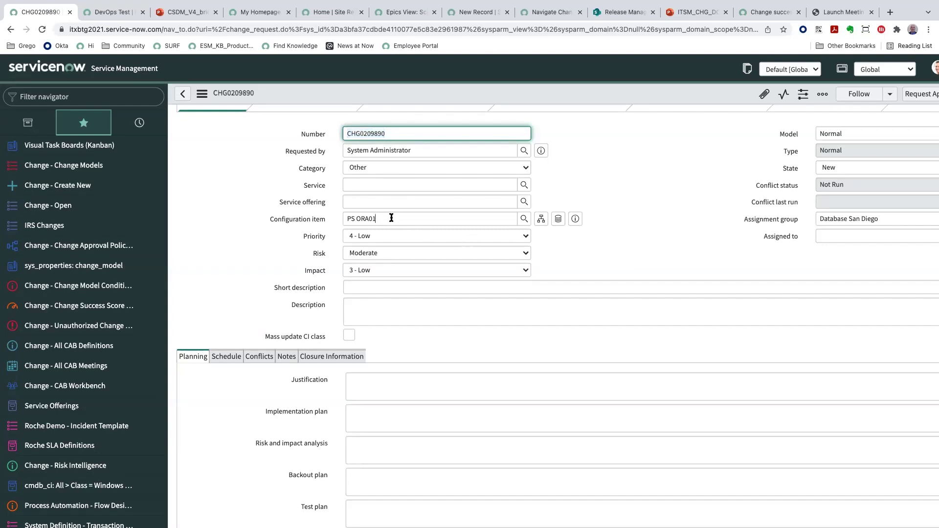
pyautogui.moveTo(396, 214); pyautogui.dragTo(326, 219)
pyautogui.press('BackSpace')
pyautogui.write('lex')
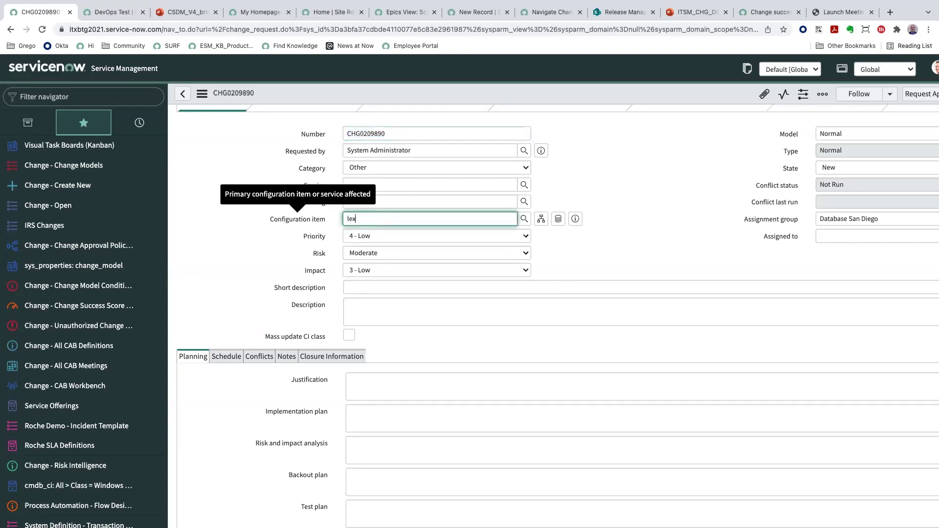
pyautogui.press('BackSpace')
pyautogui.press('BackSpace')
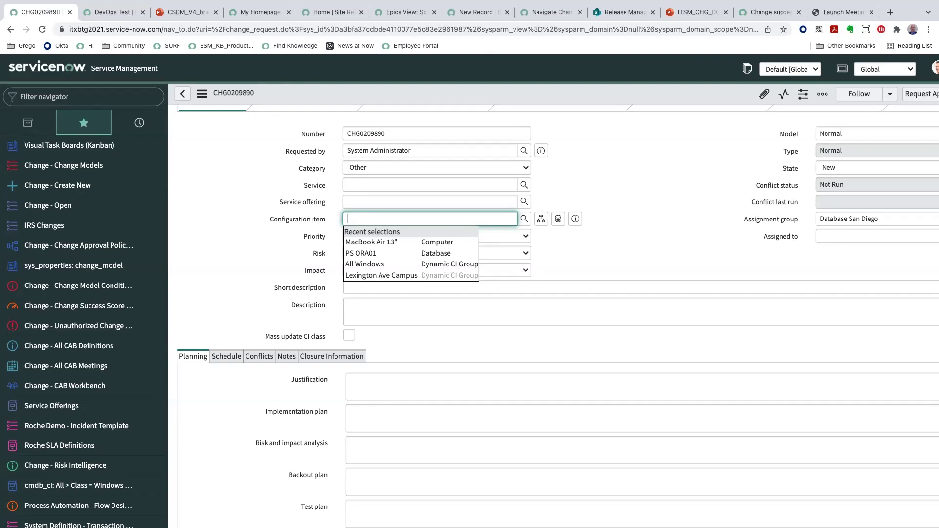
pyautogui.click(372, 276)
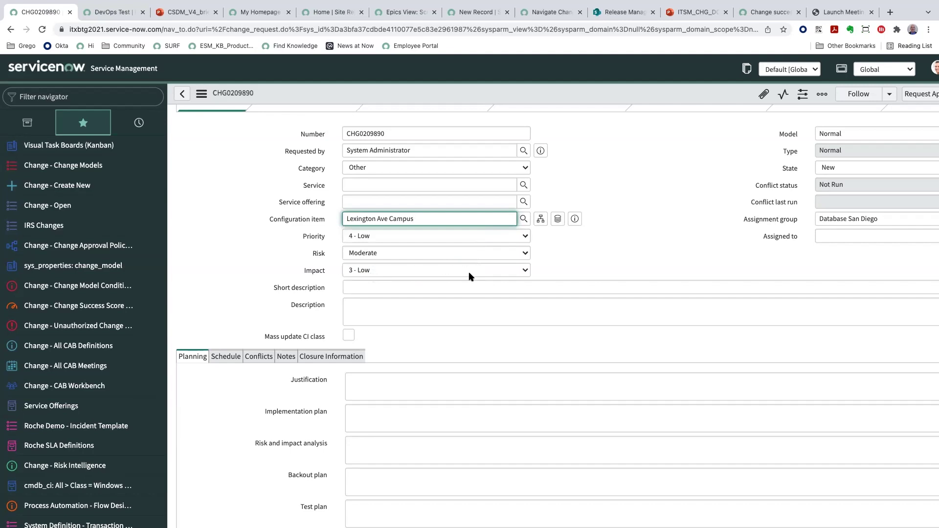
# Save change CHG0209890 from the form header's context menu
pyautogui.rightClick(492, 89)
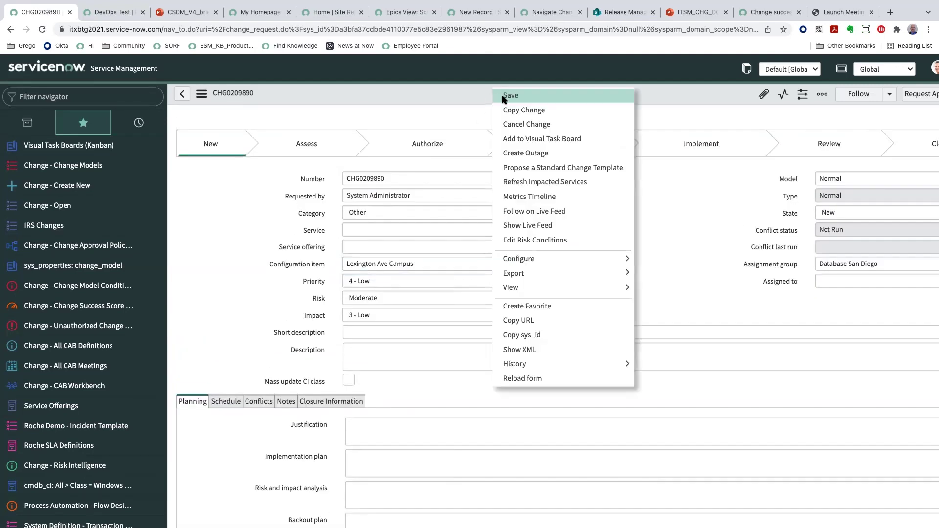
pyautogui.click(510, 96)
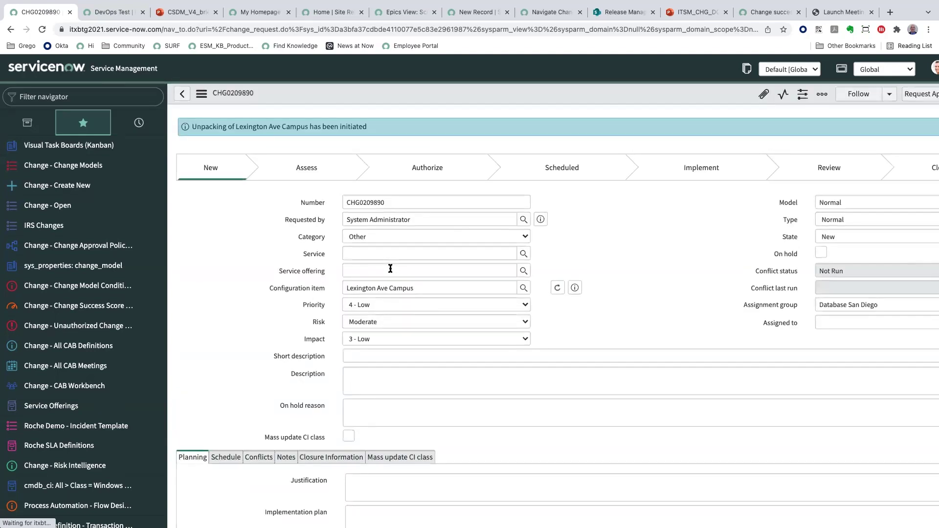
# Delete the MacBook Pro 15" row from the Affected CIs list and confirm the deletion
pyautogui.scroll(-10, 454, 283)
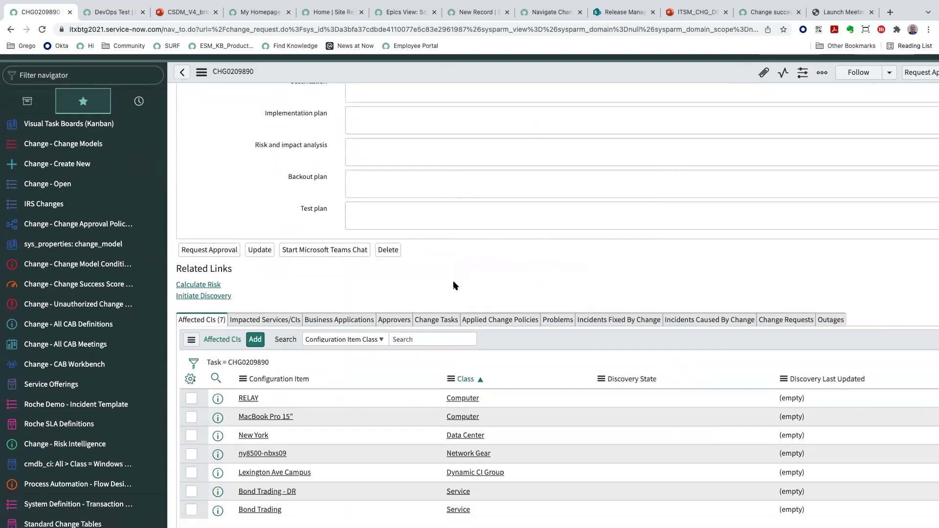
pyautogui.scroll(-1, 454, 284)
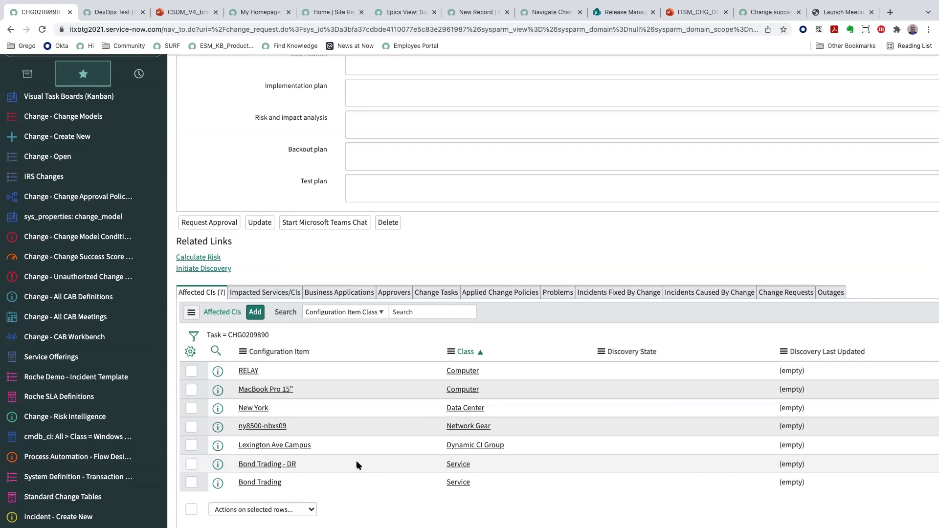
pyautogui.click(190, 390)
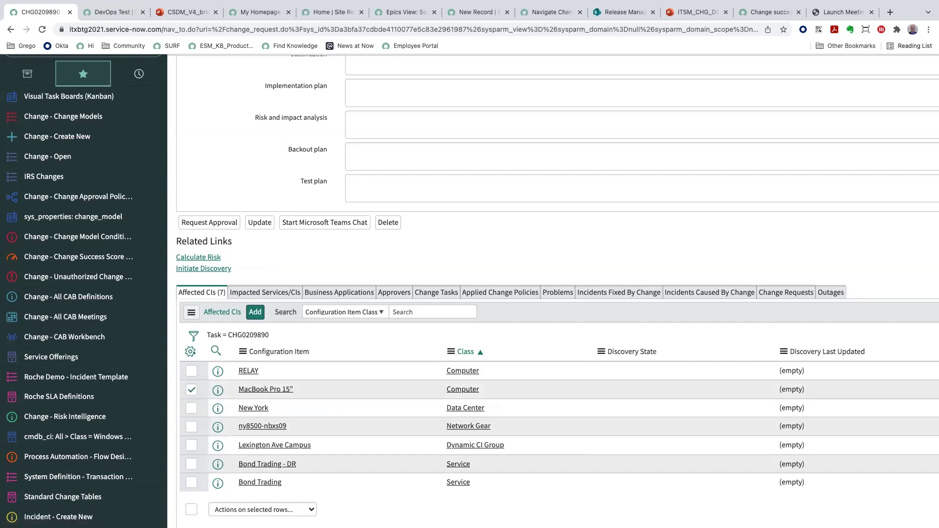
pyautogui.click(312, 511)
pyautogui.click(230, 269)
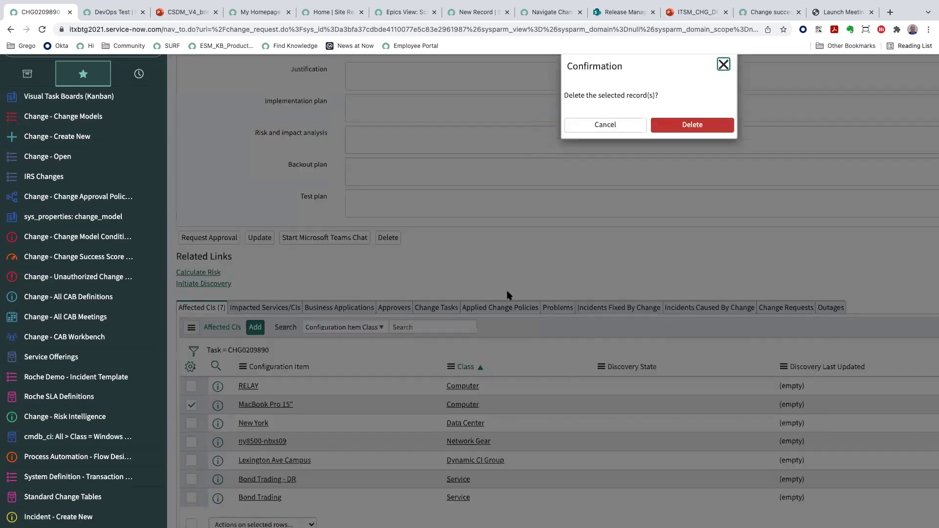
pyautogui.click(700, 124)
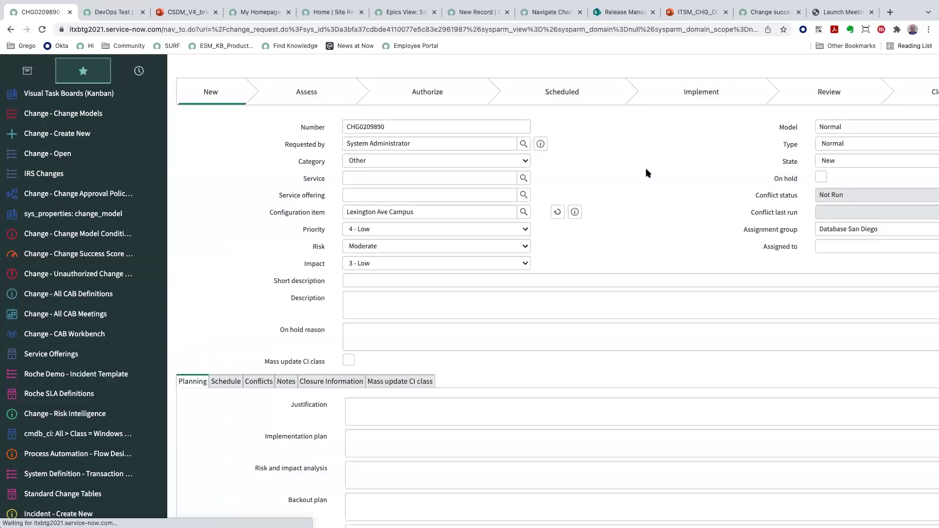
pyautogui.scroll(-5, 592, 269)
pyautogui.scroll(-3, 592, 269)
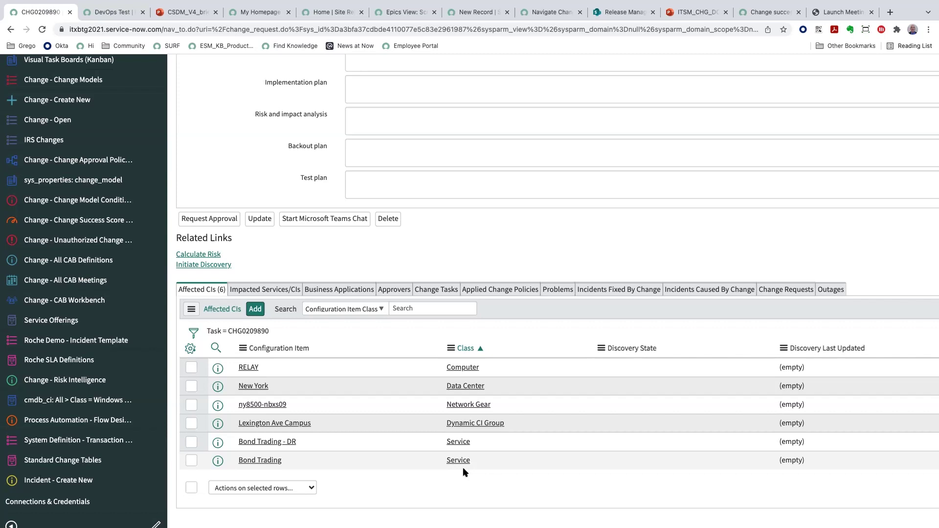
pyautogui.scroll(6, 462, 467)
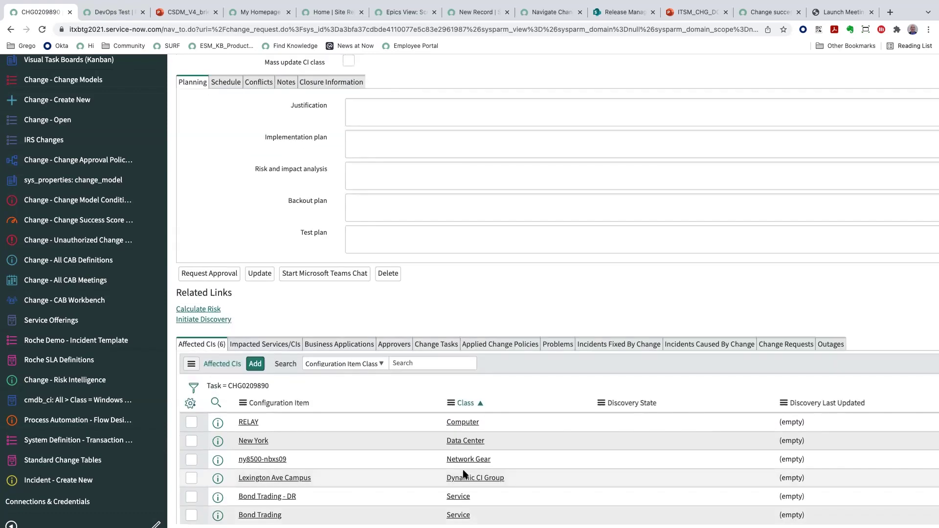
pyautogui.scroll(2, 338, 162)
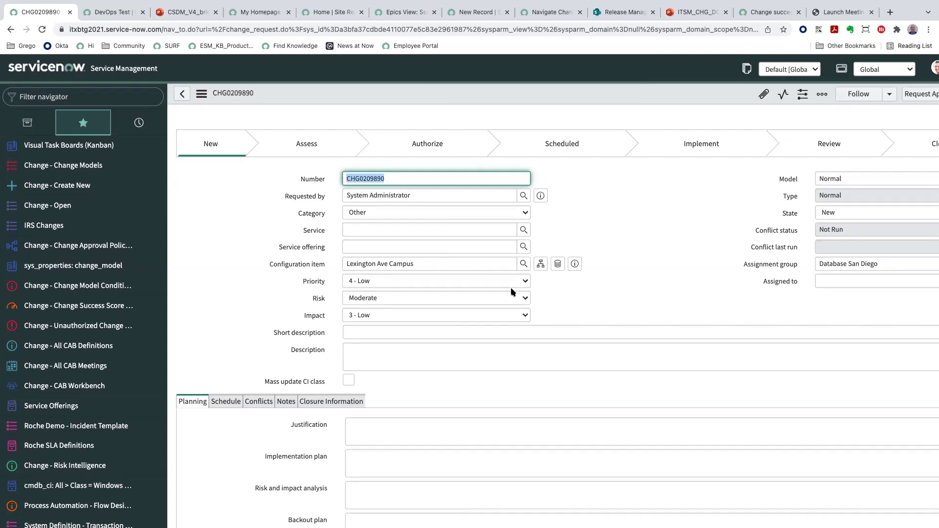
# Save CHG0209890 again and scroll down to the six remaining Affected CIs
pyautogui.rightClick(517, 92)
pyautogui.click(536, 98)
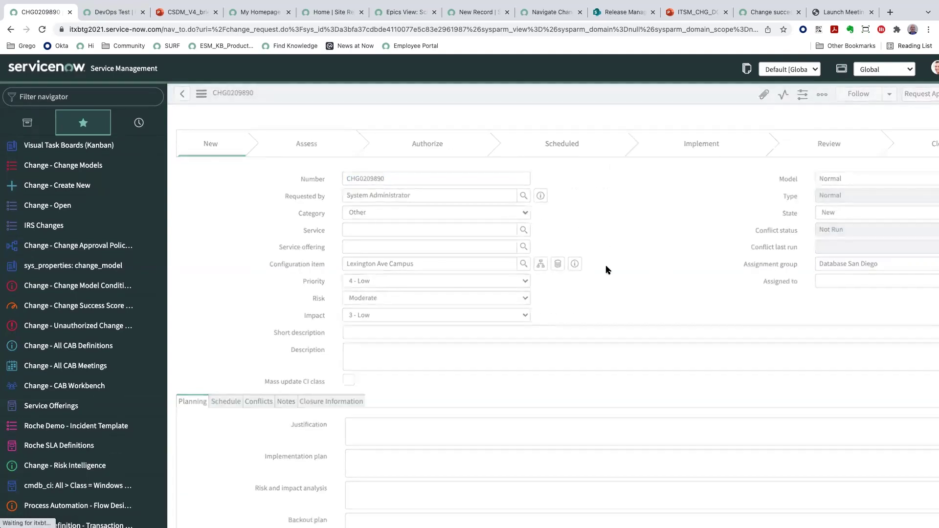
pyautogui.scroll(-6, 602, 276)
pyautogui.scroll(-3, 602, 275)
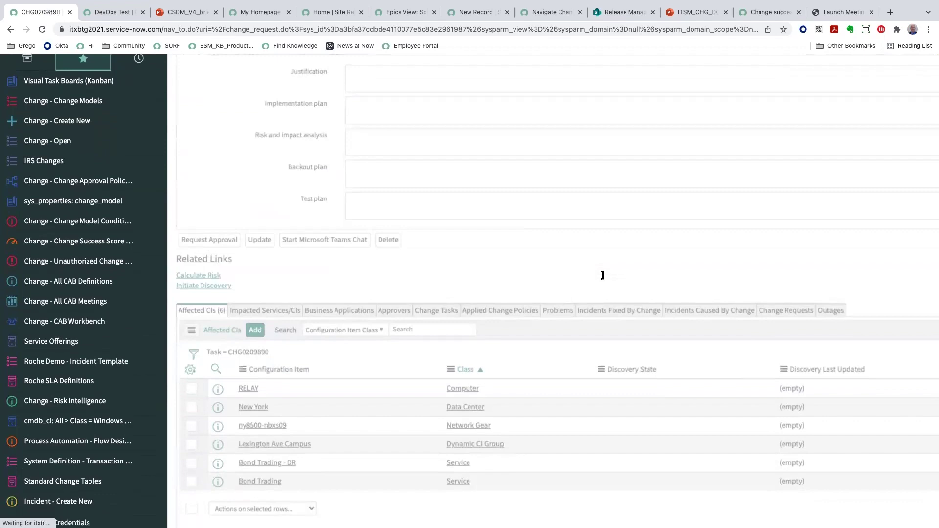
pyautogui.scroll(-7, 602, 276)
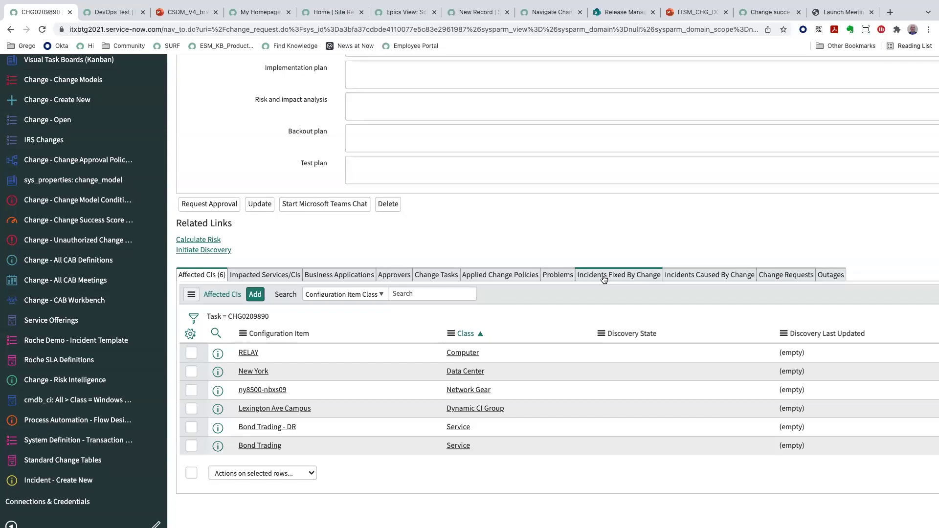
# Review the six Affected CIs, including Lexington Ave Campus, Bond Trading and Bond Trading - DR
pyautogui.scroll(1, 604, 279)
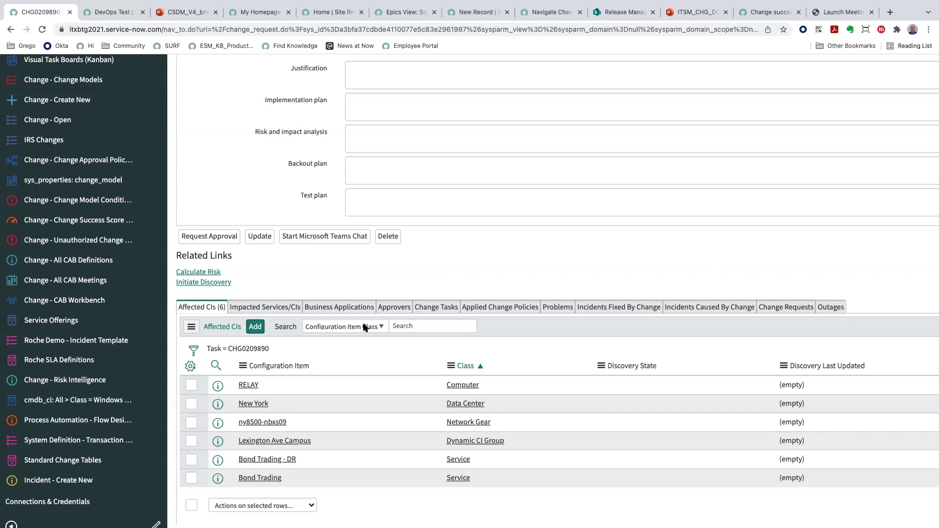
pyautogui.click(263, 329)
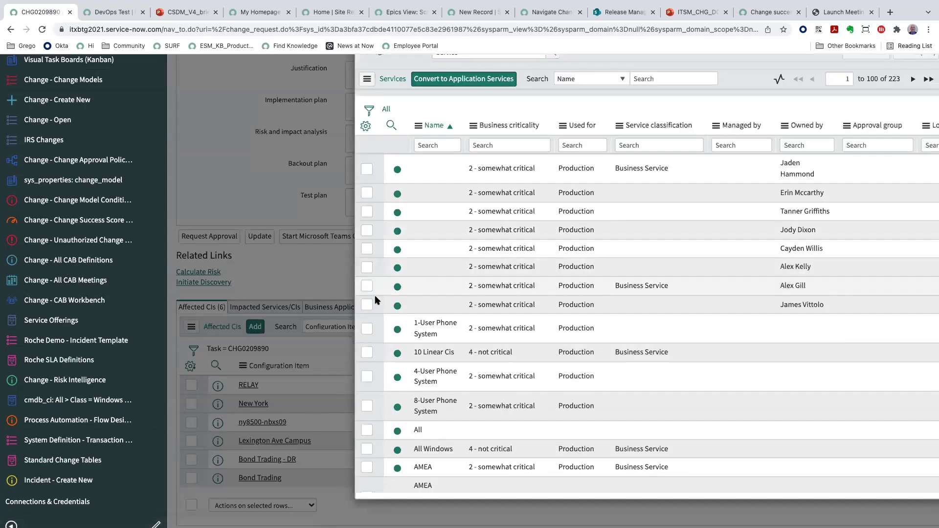
pyautogui.click(366, 286)
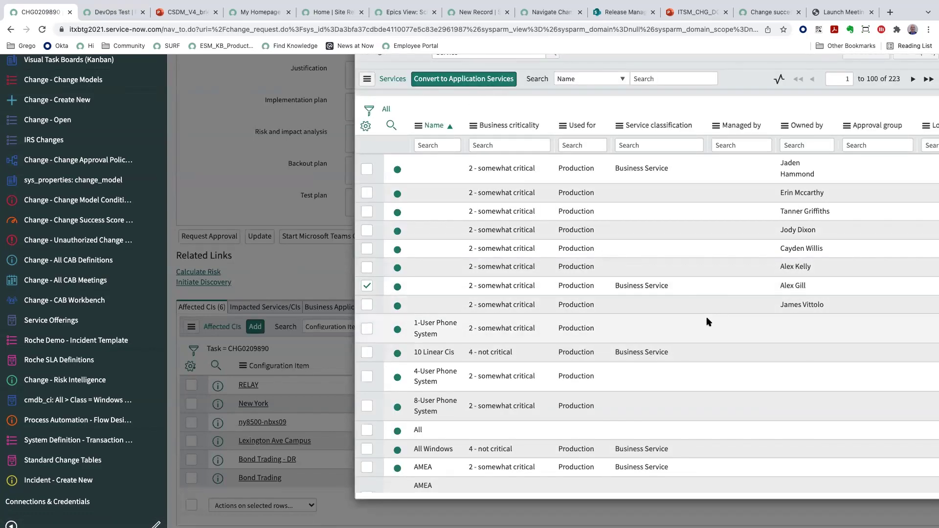
pyautogui.scroll(2, 581, 209)
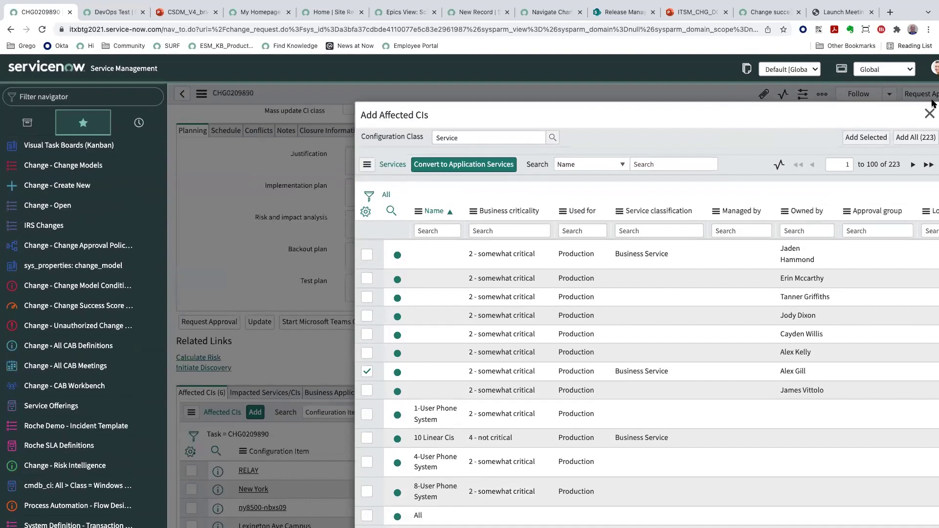
pyautogui.click(929, 113)
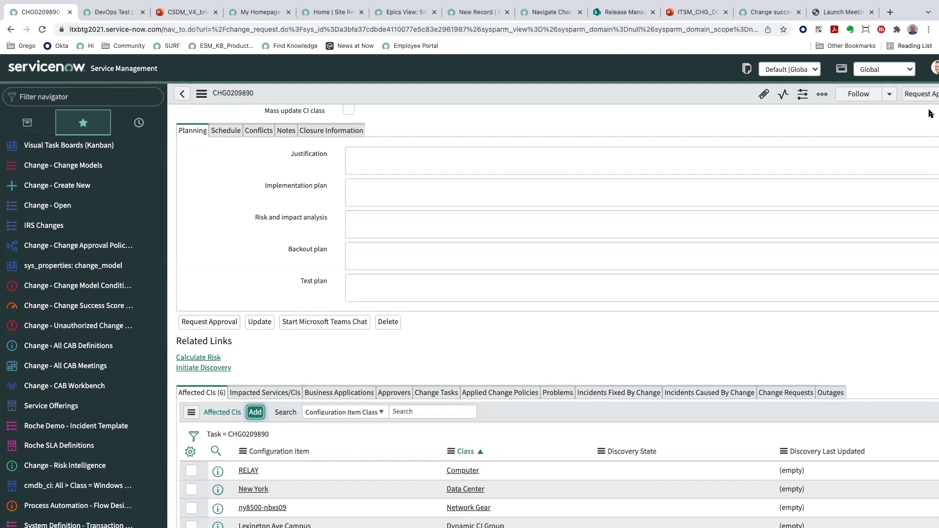
pyautogui.scroll(-1, 731, 206)
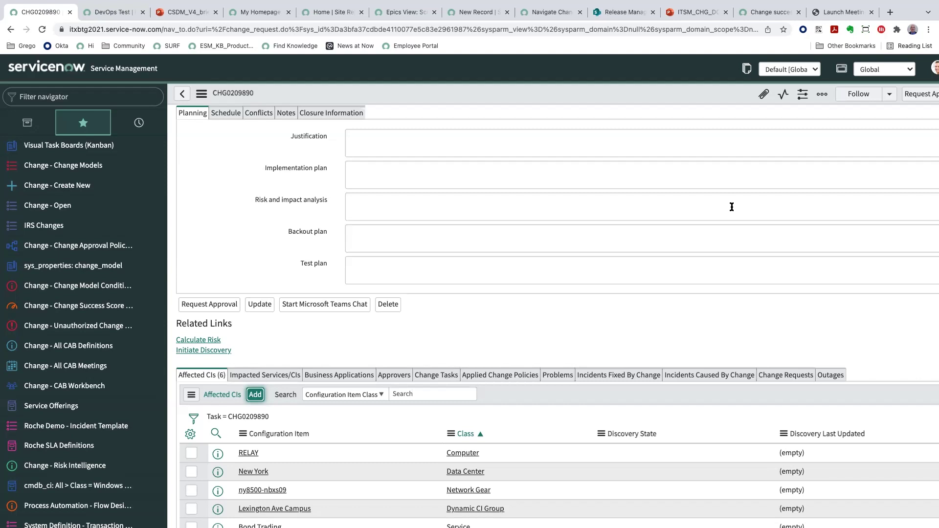
pyautogui.scroll(-5, 731, 207)
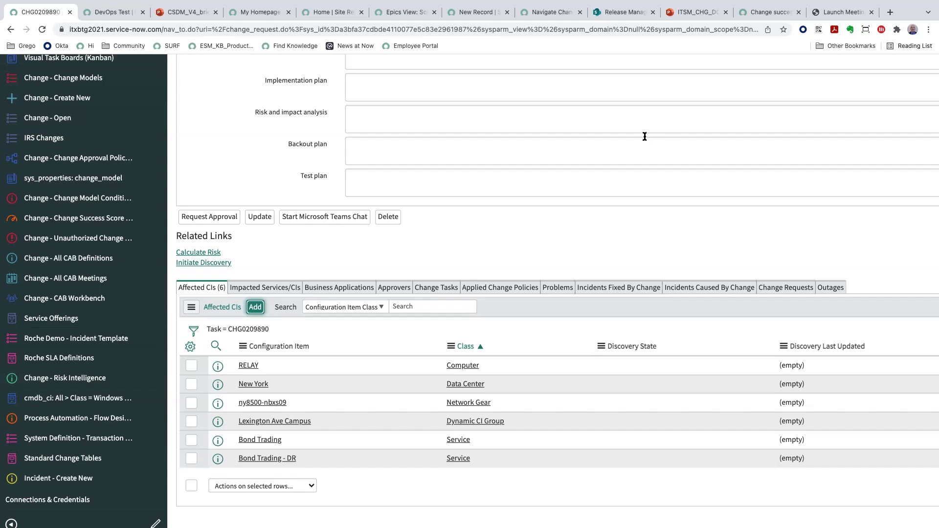
# Copy CHG0209890 into new change CHG0209891 with Copy Change from Additional actions
pyautogui.scroll(6, 644, 139)
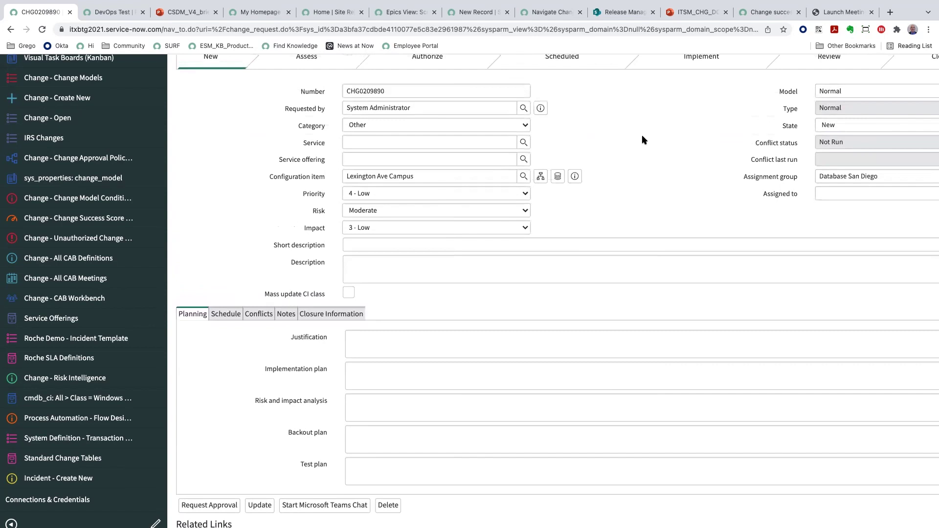
pyautogui.hscroll(4, 644, 140)
pyautogui.hscroll(1, 647, 141)
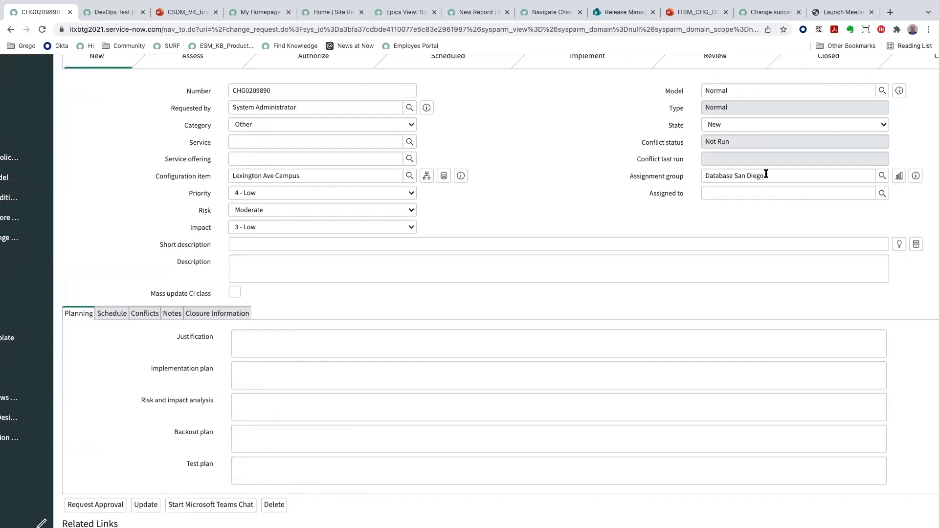
pyautogui.moveTo(765, 174); pyautogui.dragTo(697, 174)
pyautogui.scroll(3, 638, 181)
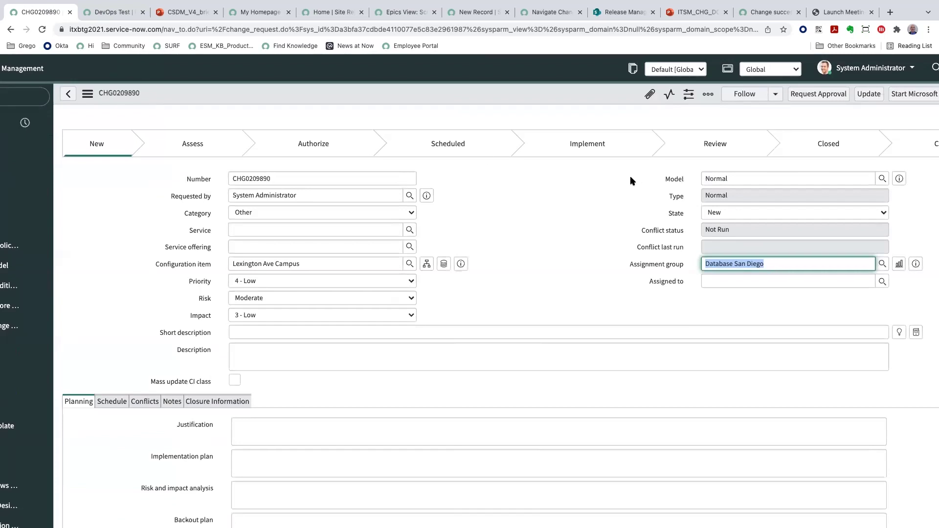
pyautogui.hscroll(-3, 62, 126)
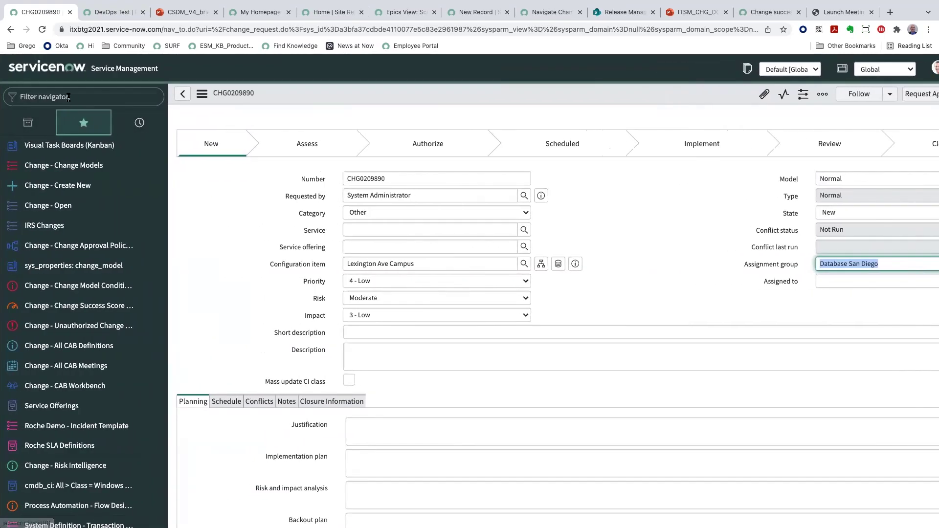
pyautogui.click(116, 97)
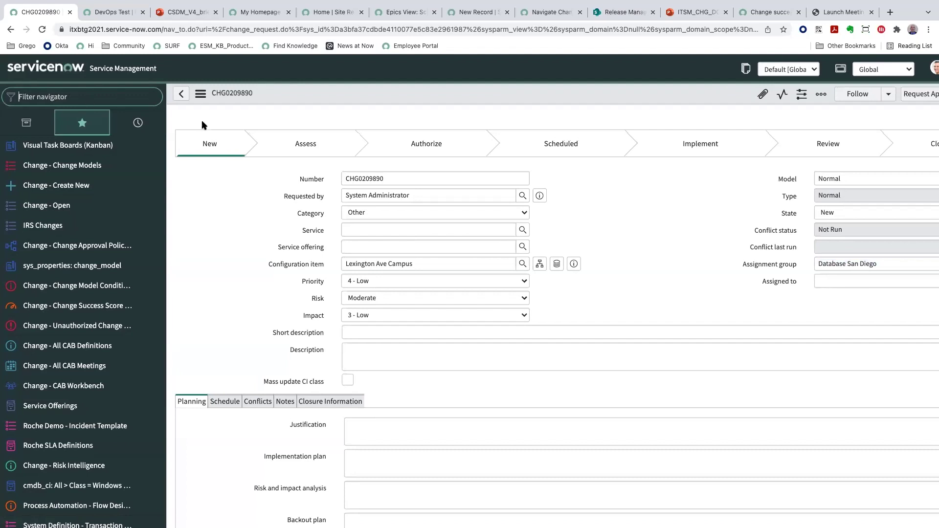
pyautogui.click(200, 94)
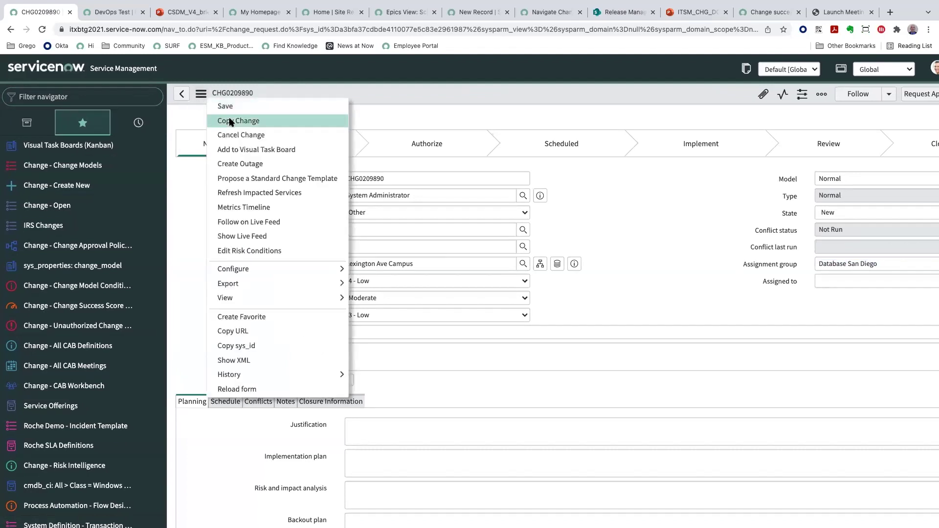
pyautogui.click(230, 120)
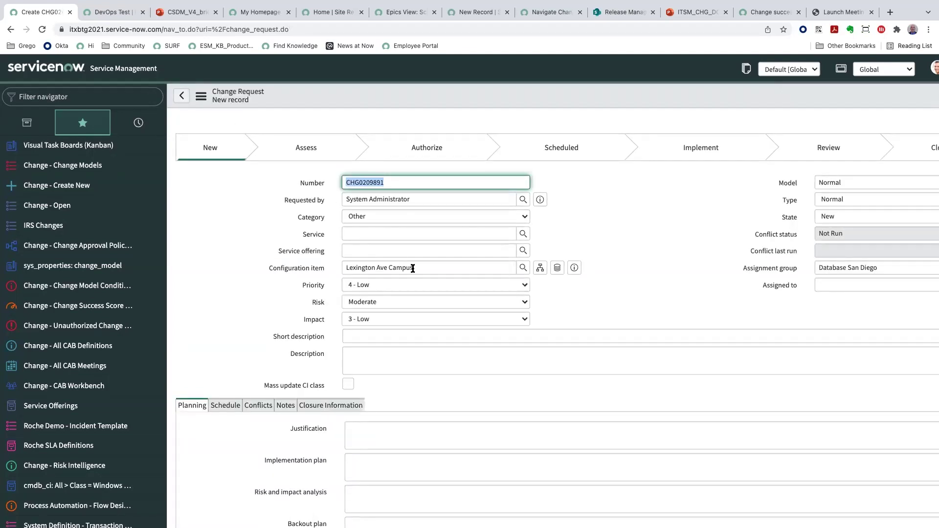
# Clear the Database San Diego assignment group and change configuration item to PS ORA01
pyautogui.click(770, 264)
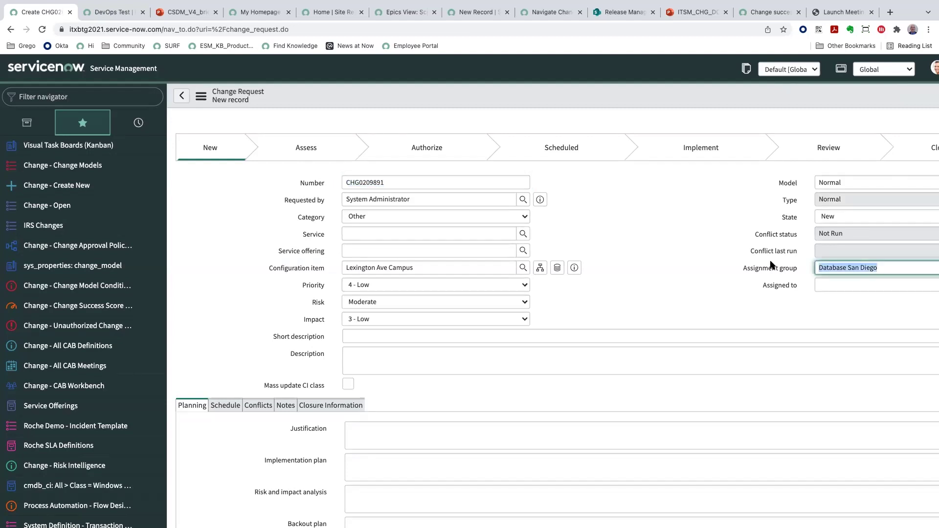
pyautogui.press('BackSpace')
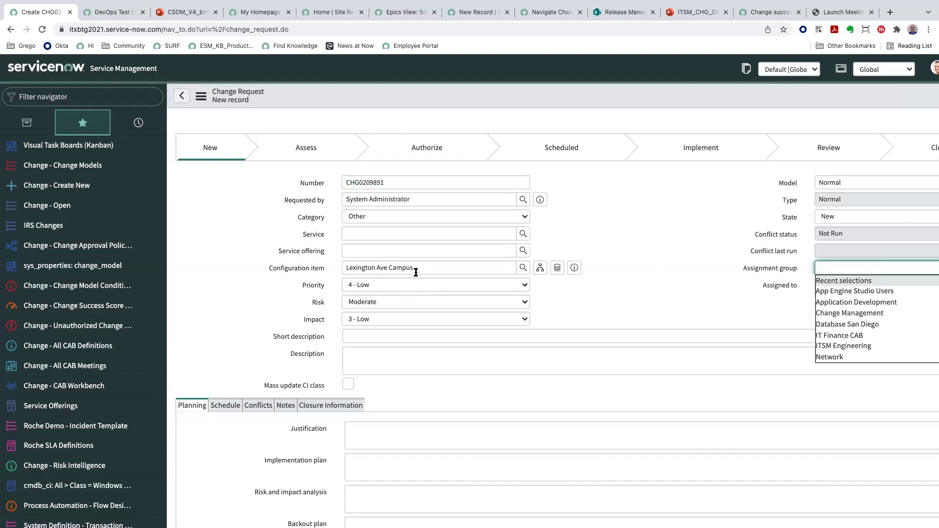
pyautogui.moveTo(424, 267); pyautogui.dragTo(341, 266)
pyautogui.write('ps')
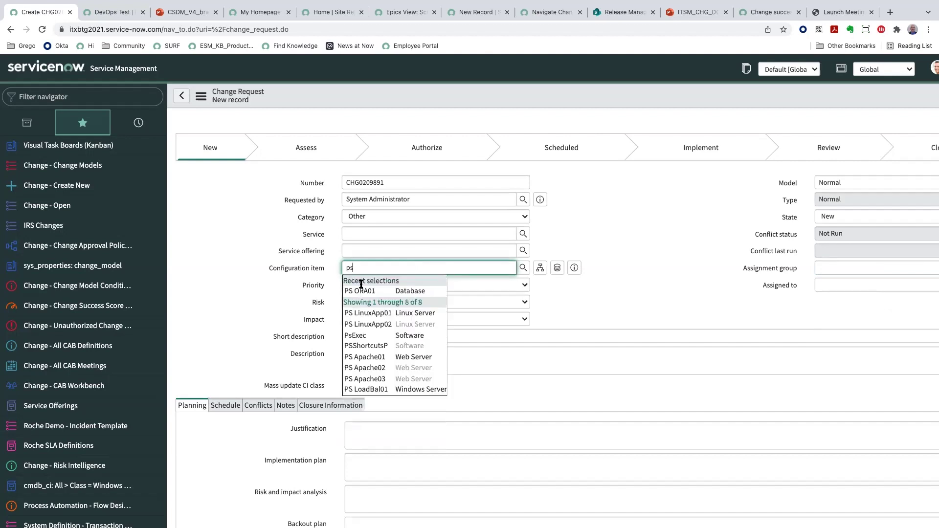
pyautogui.click(377, 291)
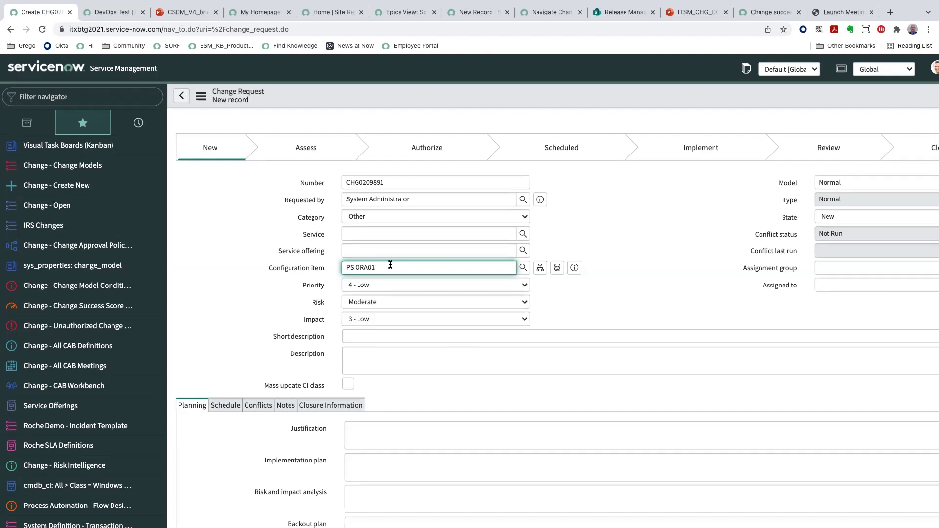
# Save new change CHG0209891 with PS ORA01 as its configuration item
pyautogui.rightClick(429, 87)
pyautogui.click(443, 96)
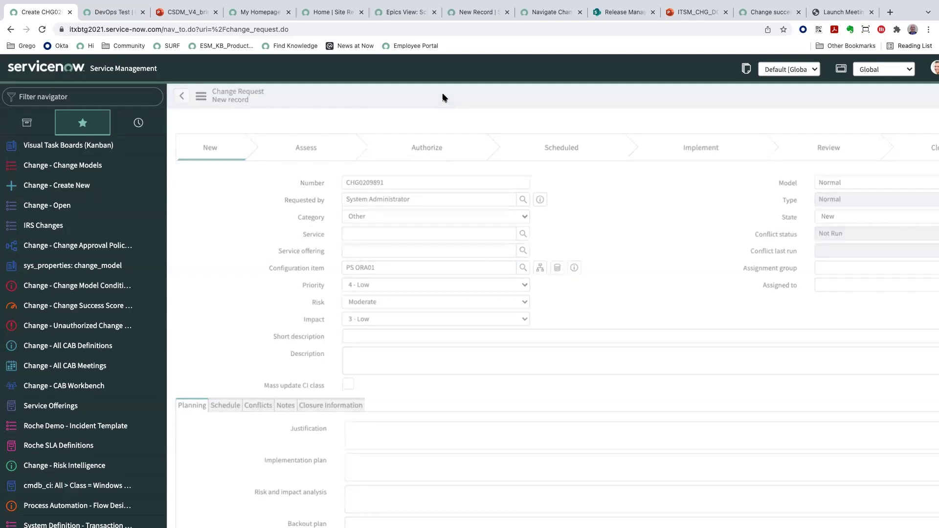